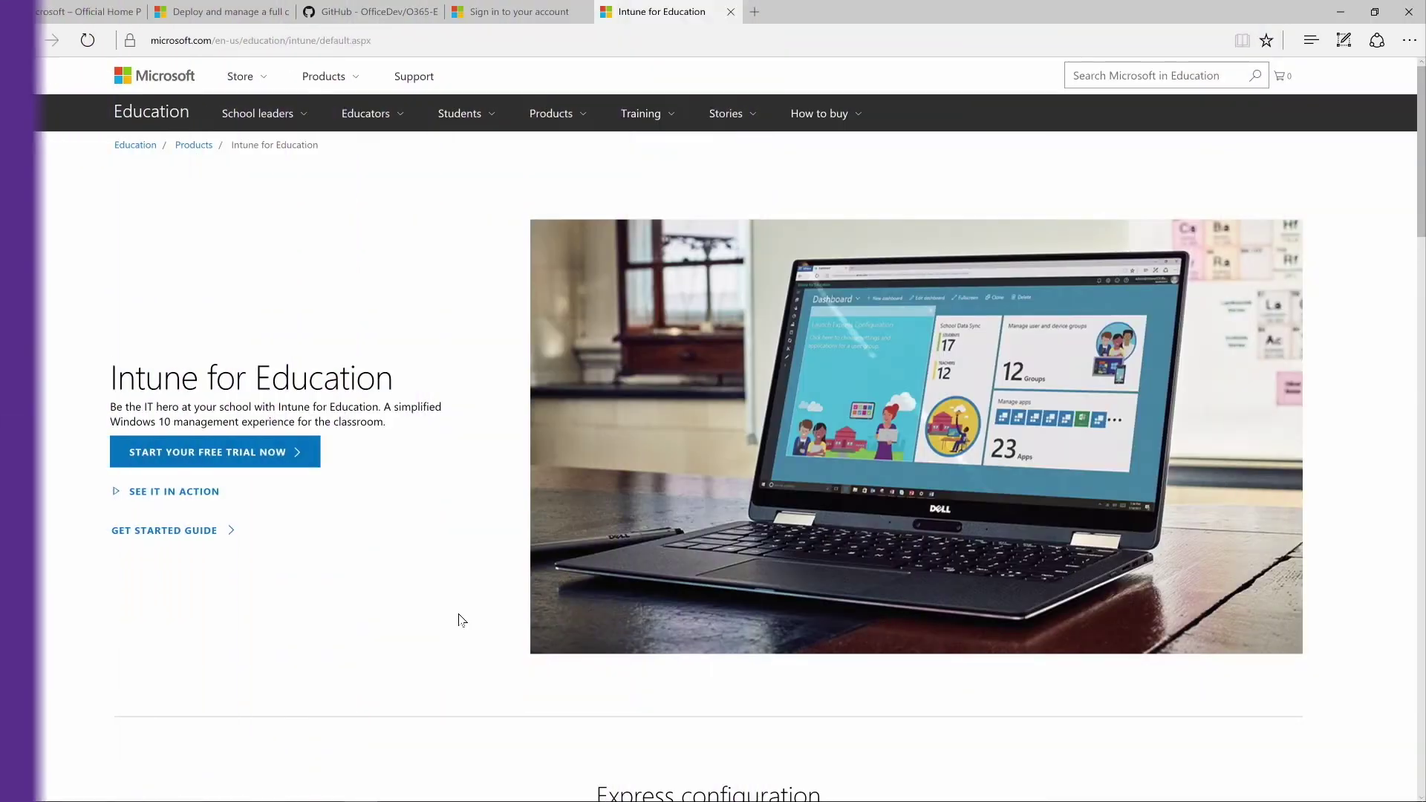
Step: Start the free trial and sign in with the existing admin account and its password
{"action": "left_click", "coordinate": [269, 454]}
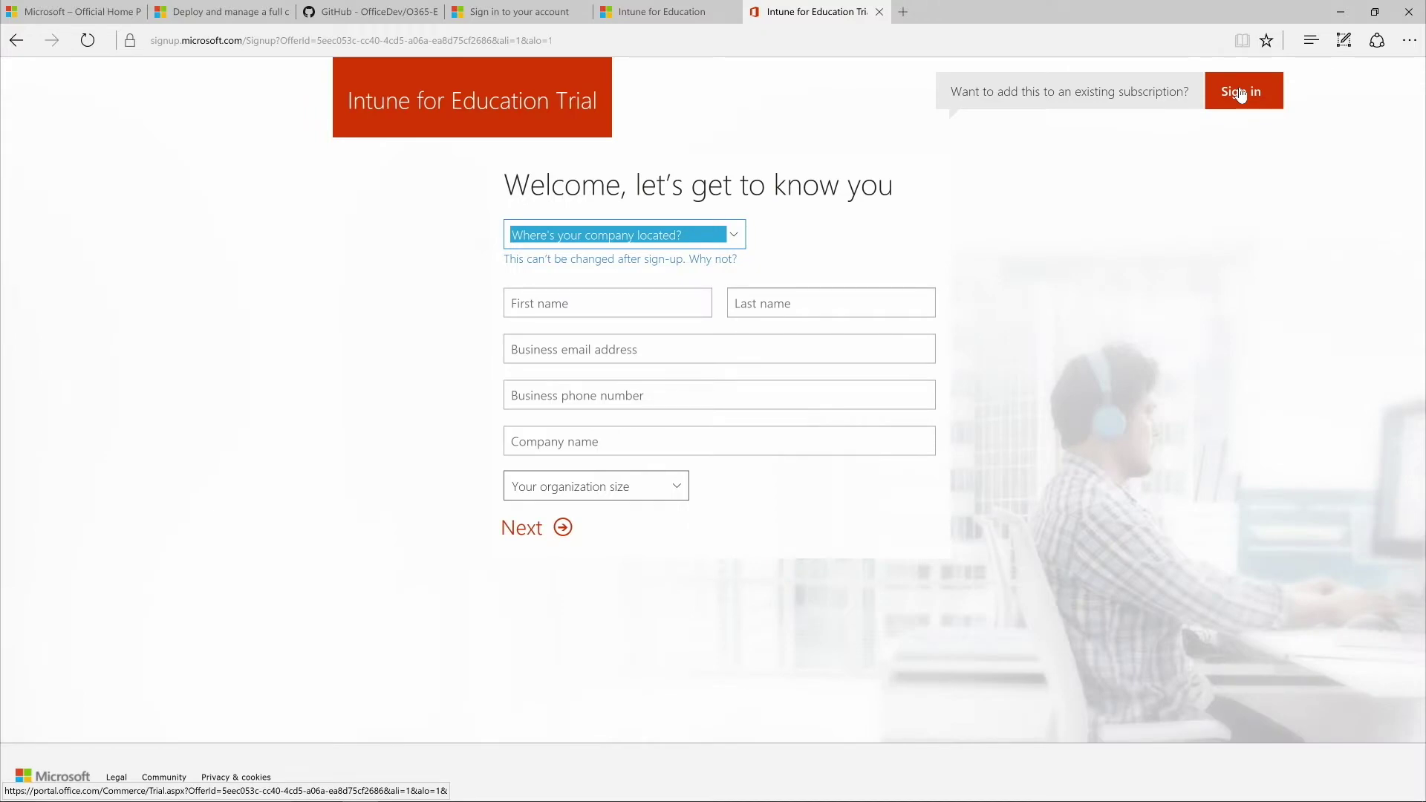
{"action": "left_click", "coordinate": [1240, 93]}
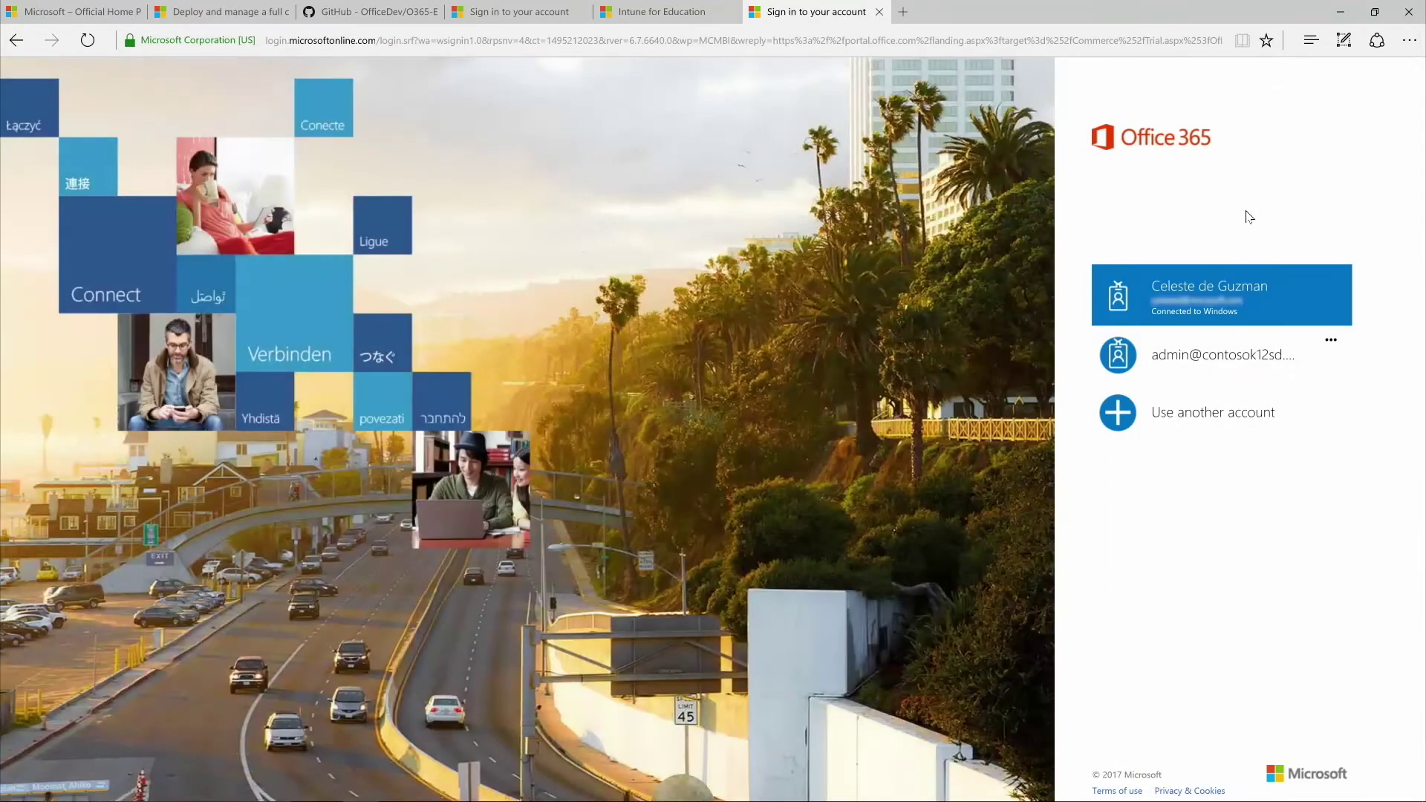
{"action": "left_click", "coordinate": [1250, 351]}
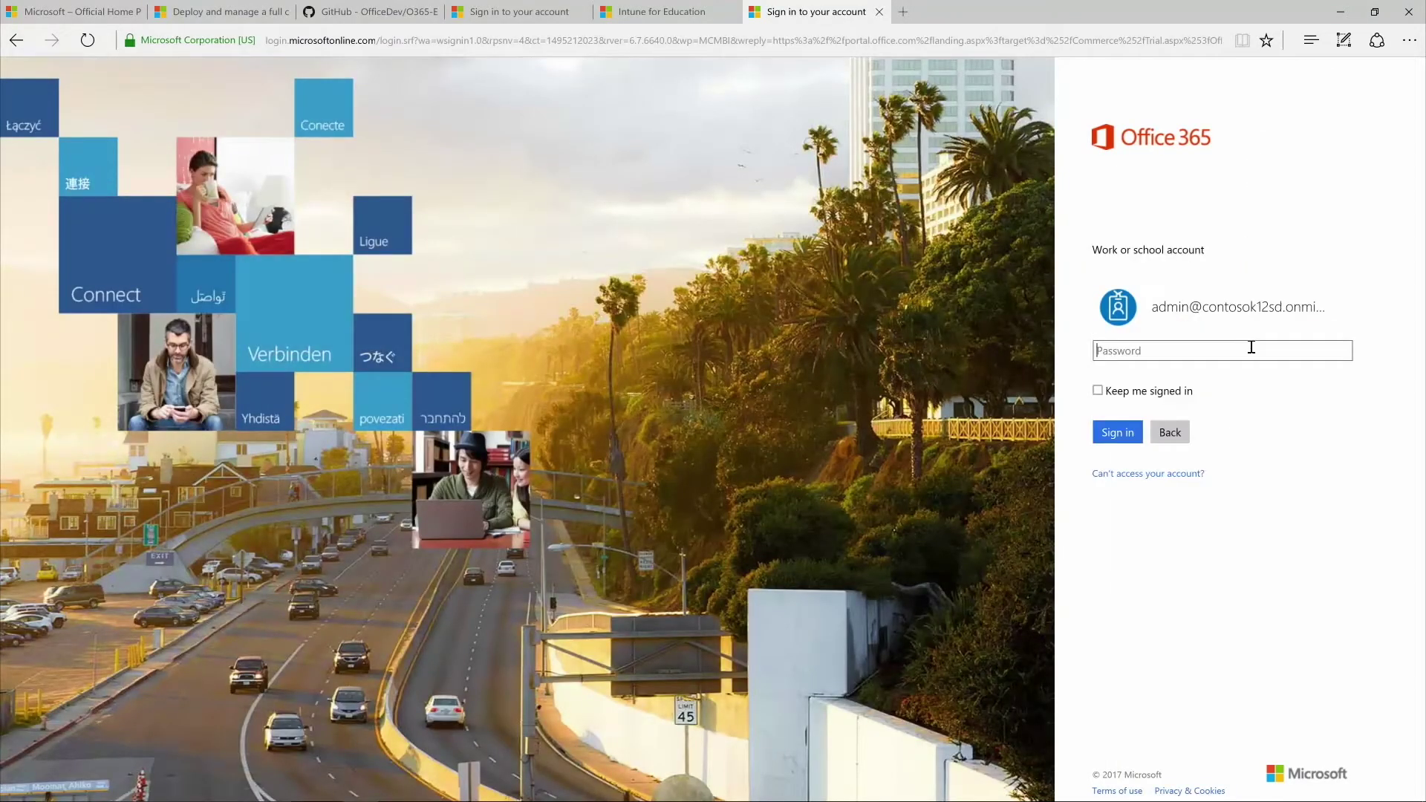
{"action": "type", "text": "••••••••••••••••"}
{"action": "key", "text": "Return"}
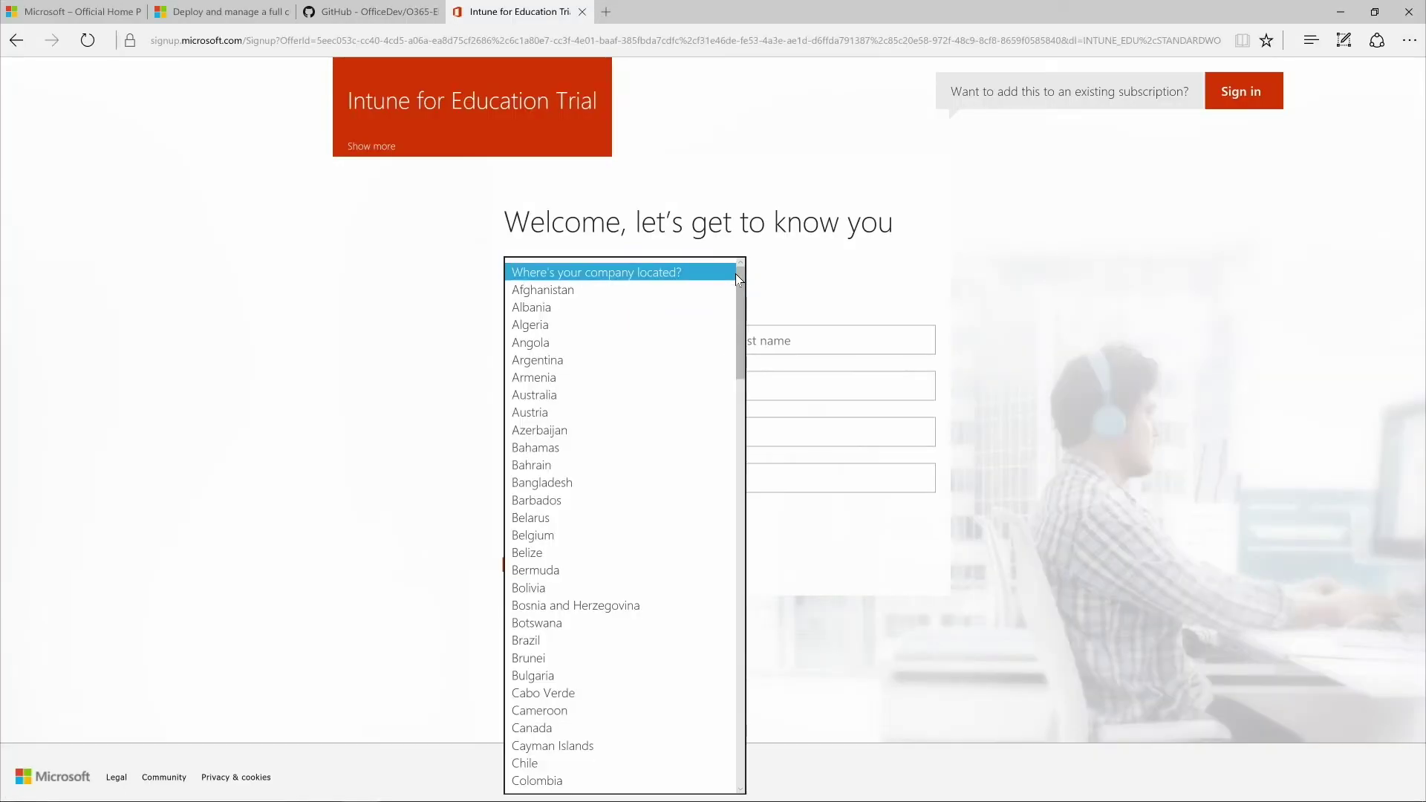
Step: Choose United States and enter the contact's first name, last name, business email and phone
{"action": "type", "text": "united"}
{"action": "scroll", "coordinate": [684, 429], "scroll_direction": "down", "scroll_amount": 2}
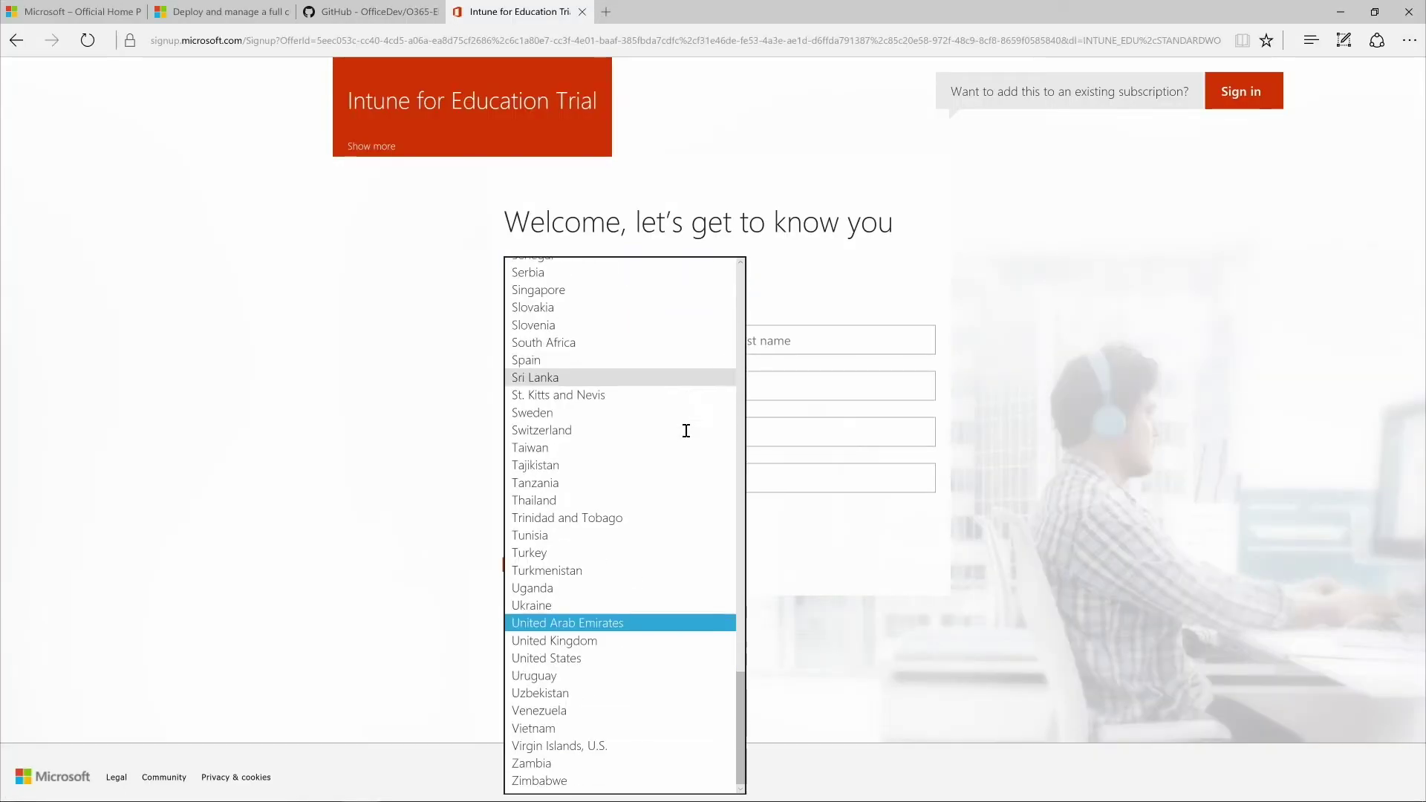
{"action": "left_click", "coordinate": [603, 659]}
{"action": "left_click", "coordinate": [614, 340]}
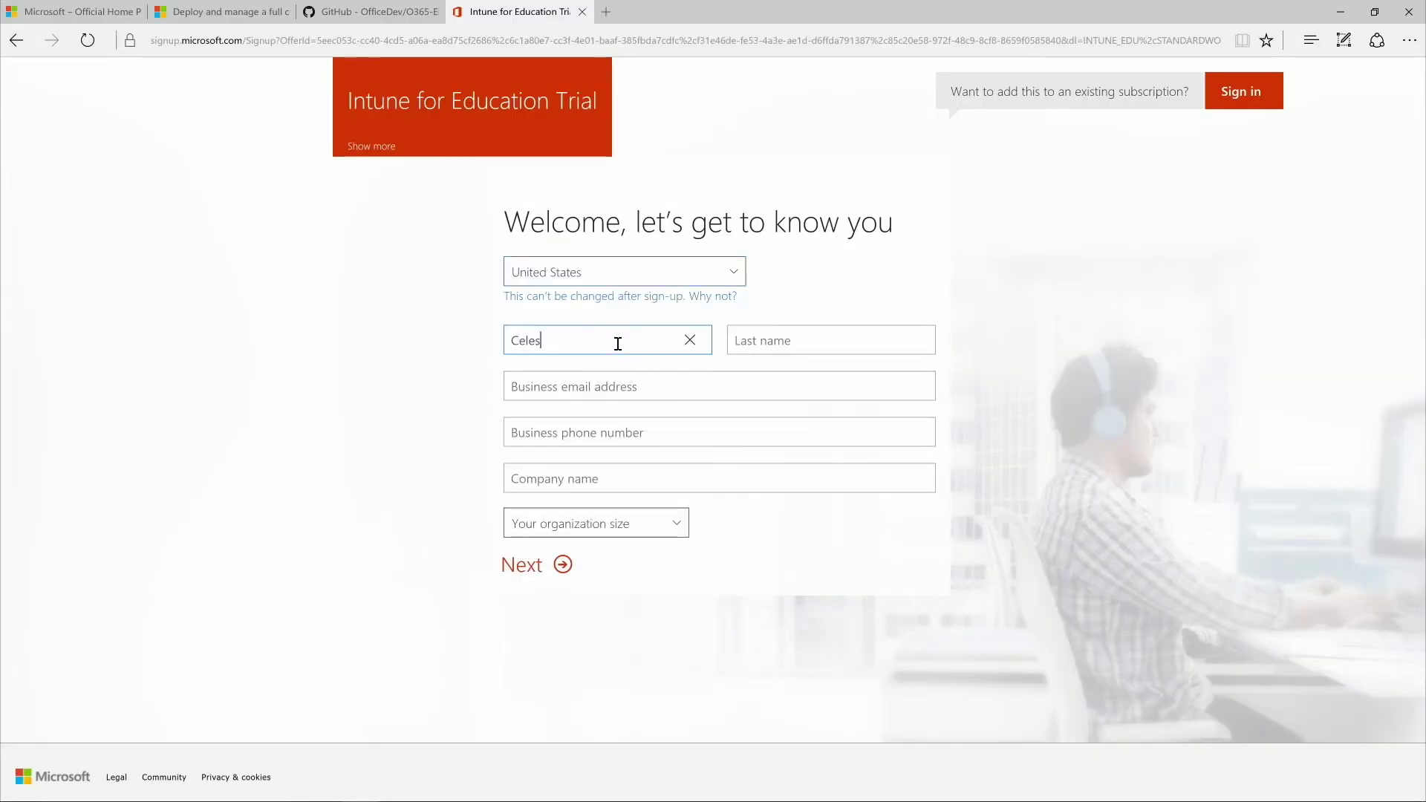
{"action": "key", "text": "Tab"}
{"action": "key", "text": "Tab"}
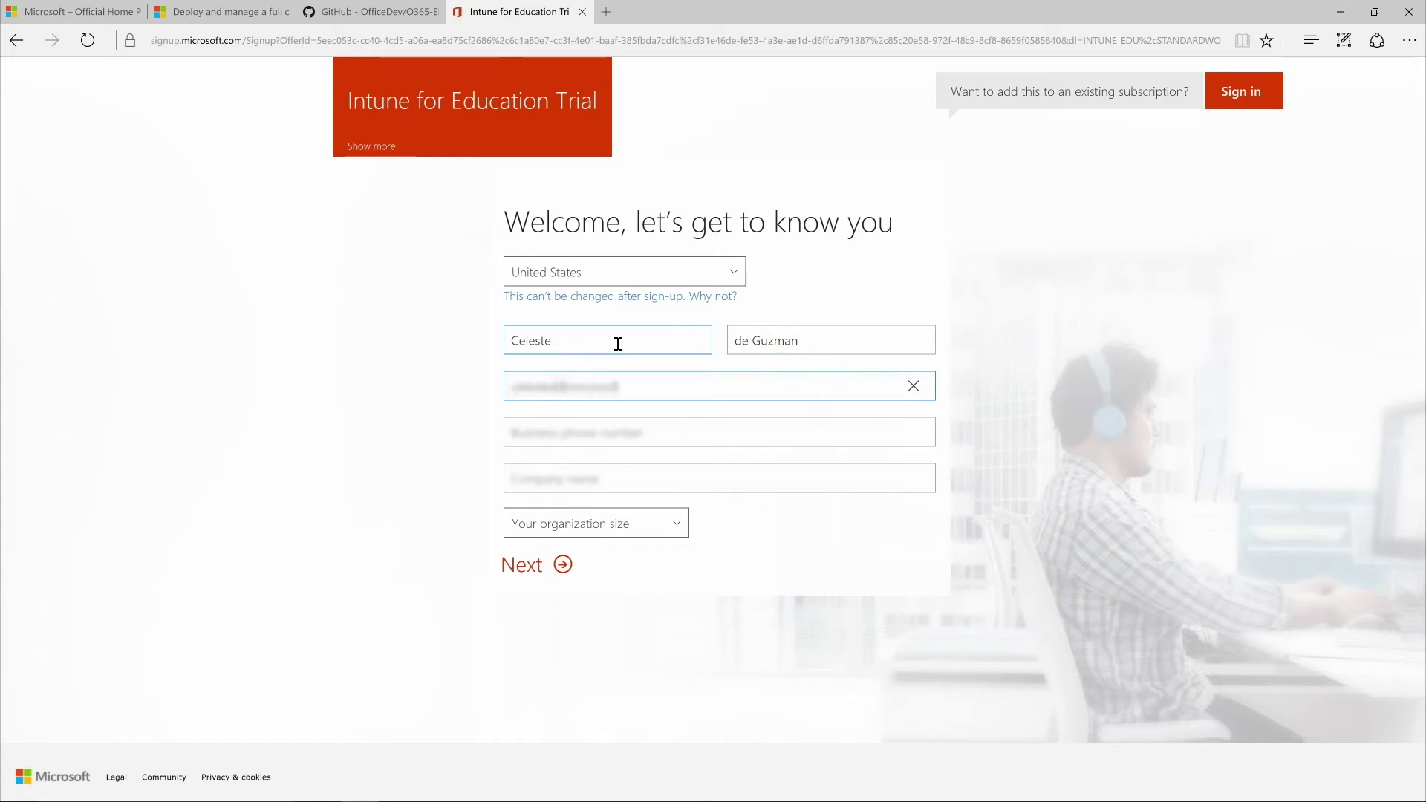
{"action": "key", "text": "Tab"}
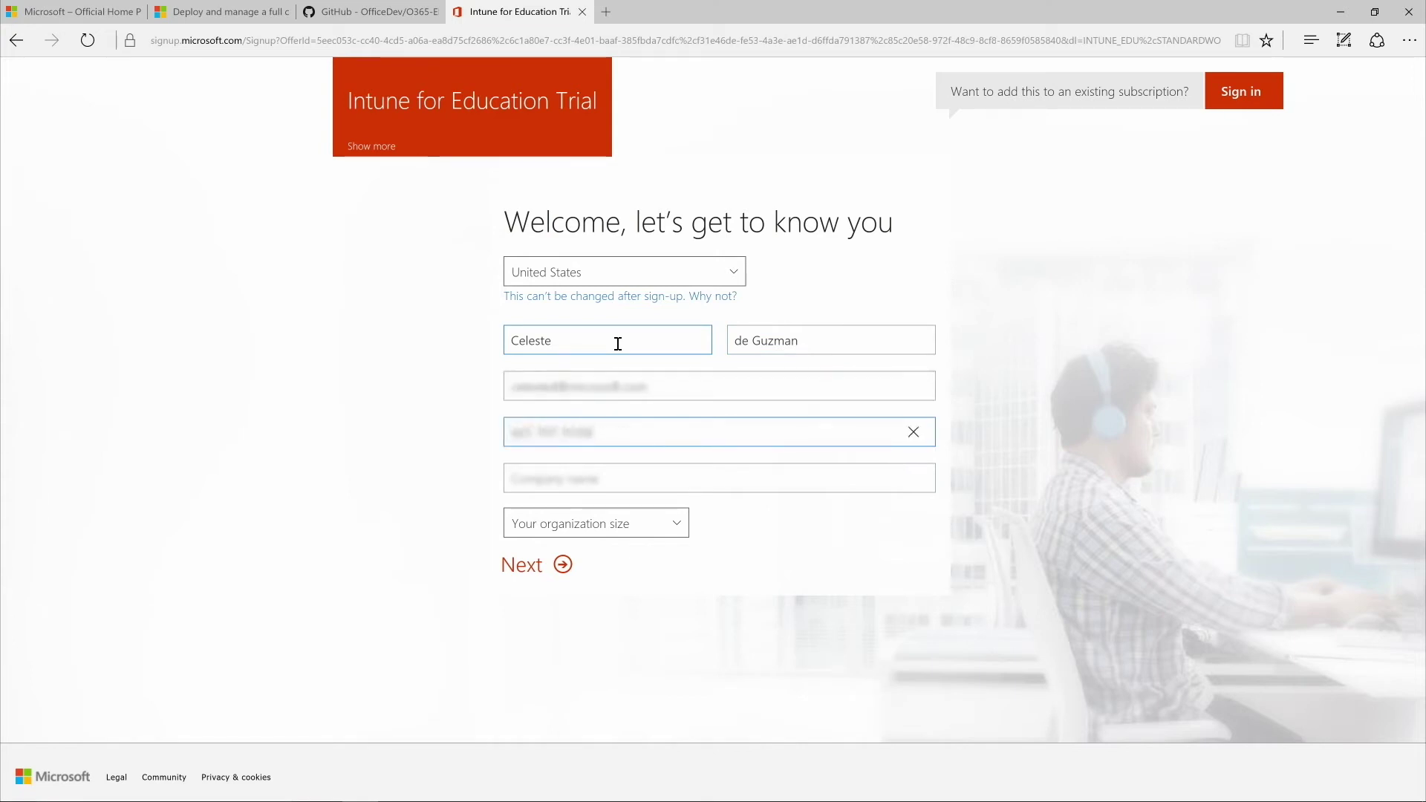
Step: Enter company name Contoso with organization size 250-999 people and continue
{"action": "key", "text": "Tab"}
{"action": "type", "text": "Contoso"}
{"action": "key", "text": "Tab"}
{"action": "left_click", "coordinate": [679, 517]}
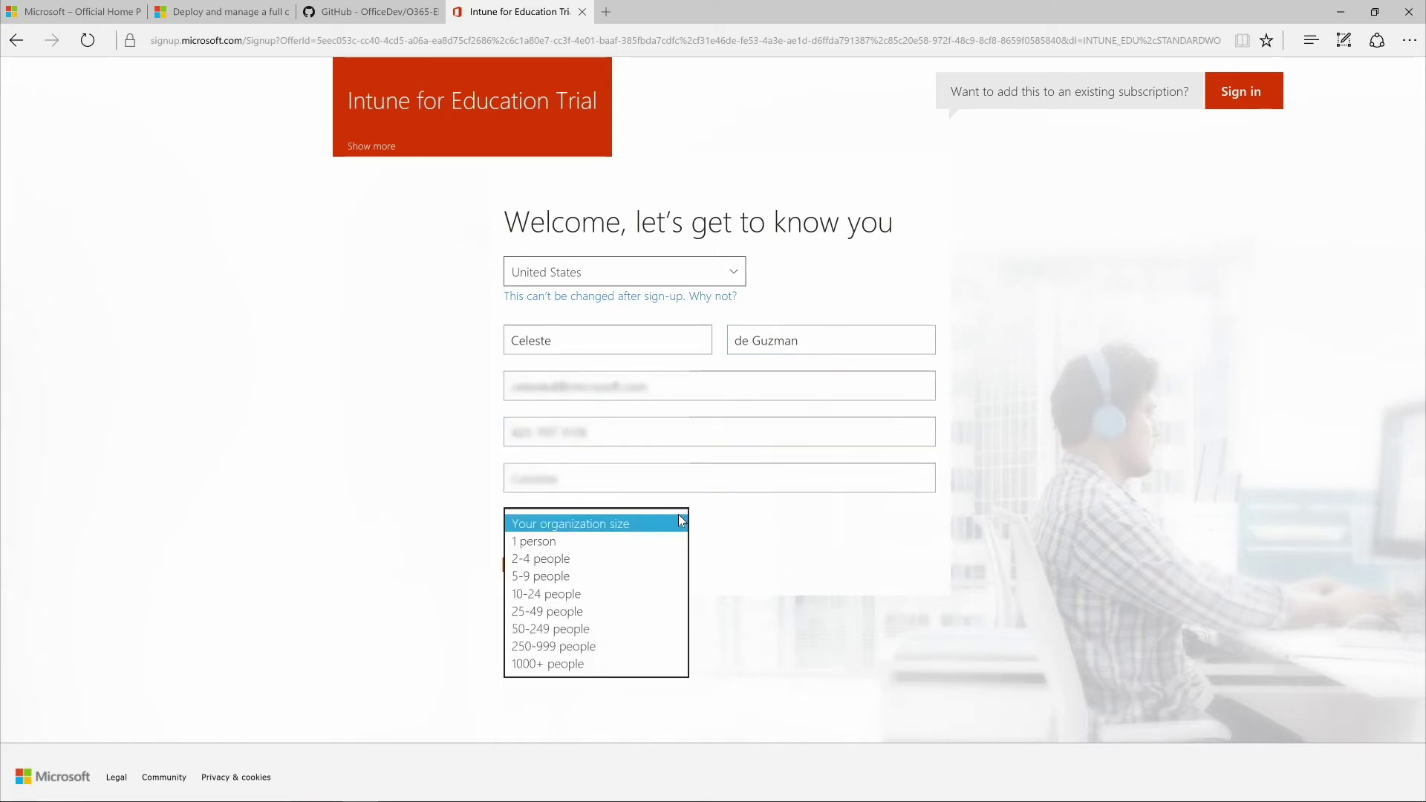
{"action": "left_click", "coordinate": [610, 646]}
{"action": "left_click", "coordinate": [558, 570]}
Step: Create user ID 'admin' on domain ContosoK12SD with a confirmed password
{"action": "type", "text": "admin"}
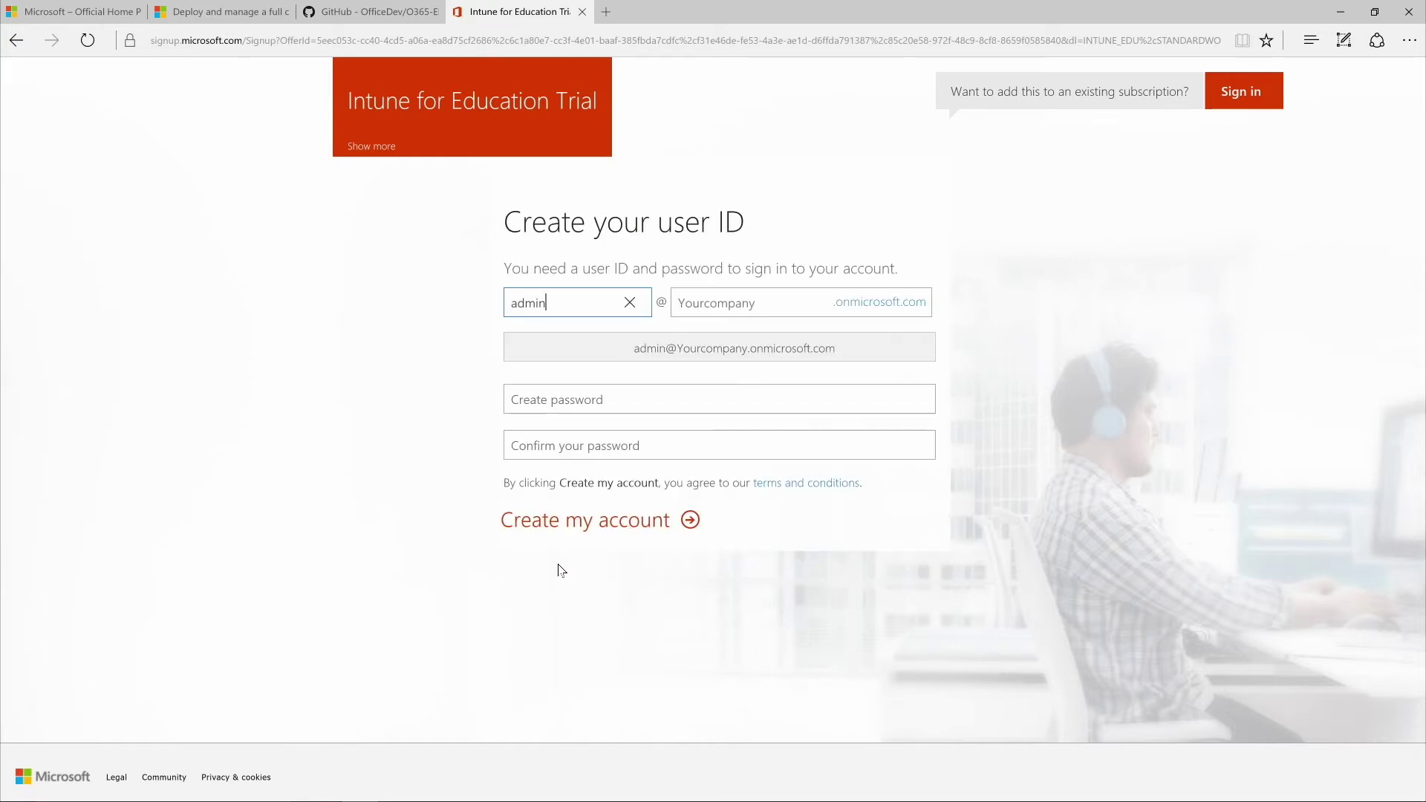
{"action": "key", "text": "Tab"}
{"action": "type", "text": "ContosoK12SD"}
{"action": "key", "text": "Tab"}
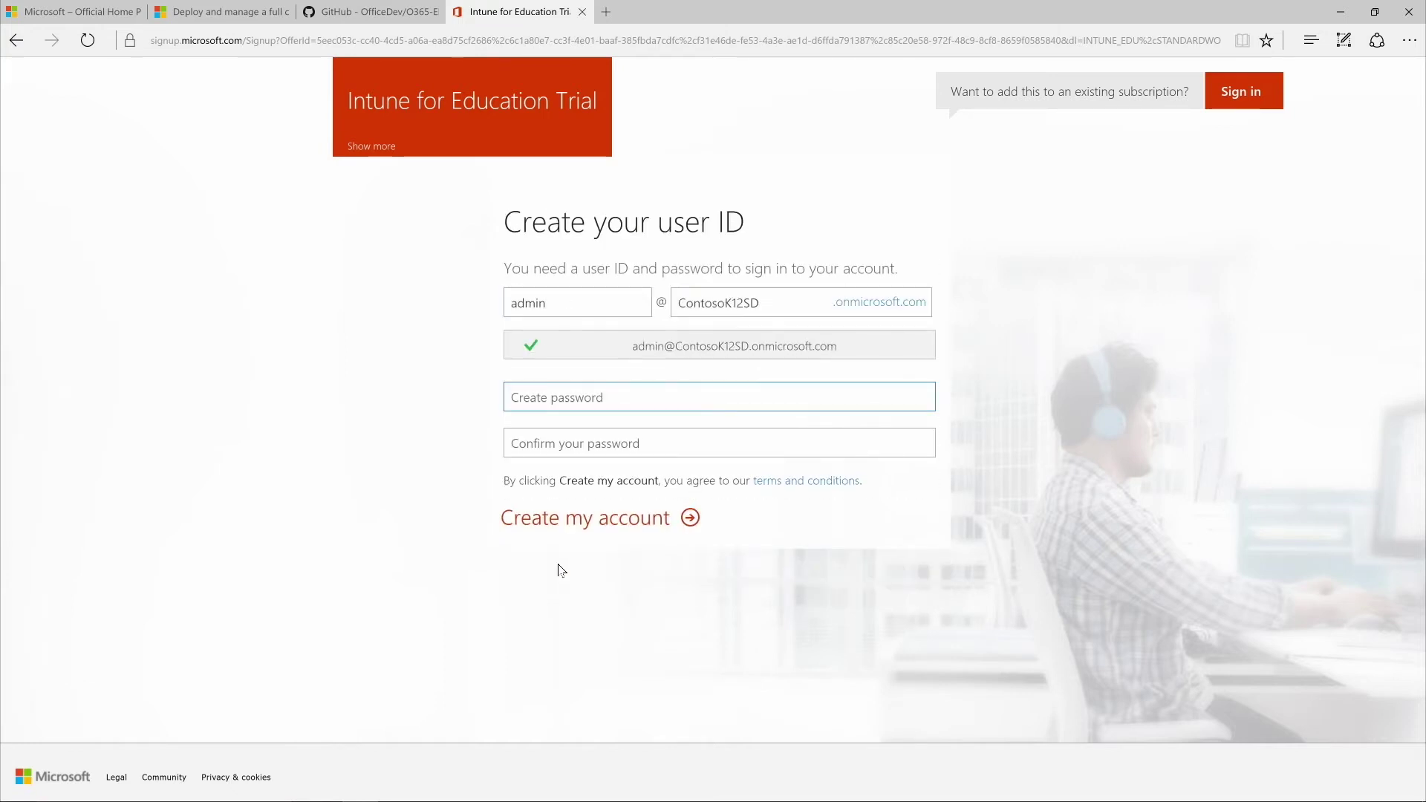
{"action": "type", "text": "P•••••••••••••••"}
{"action": "key", "text": "Tab"}
{"action": "type", "text": "••••••••••••••"}
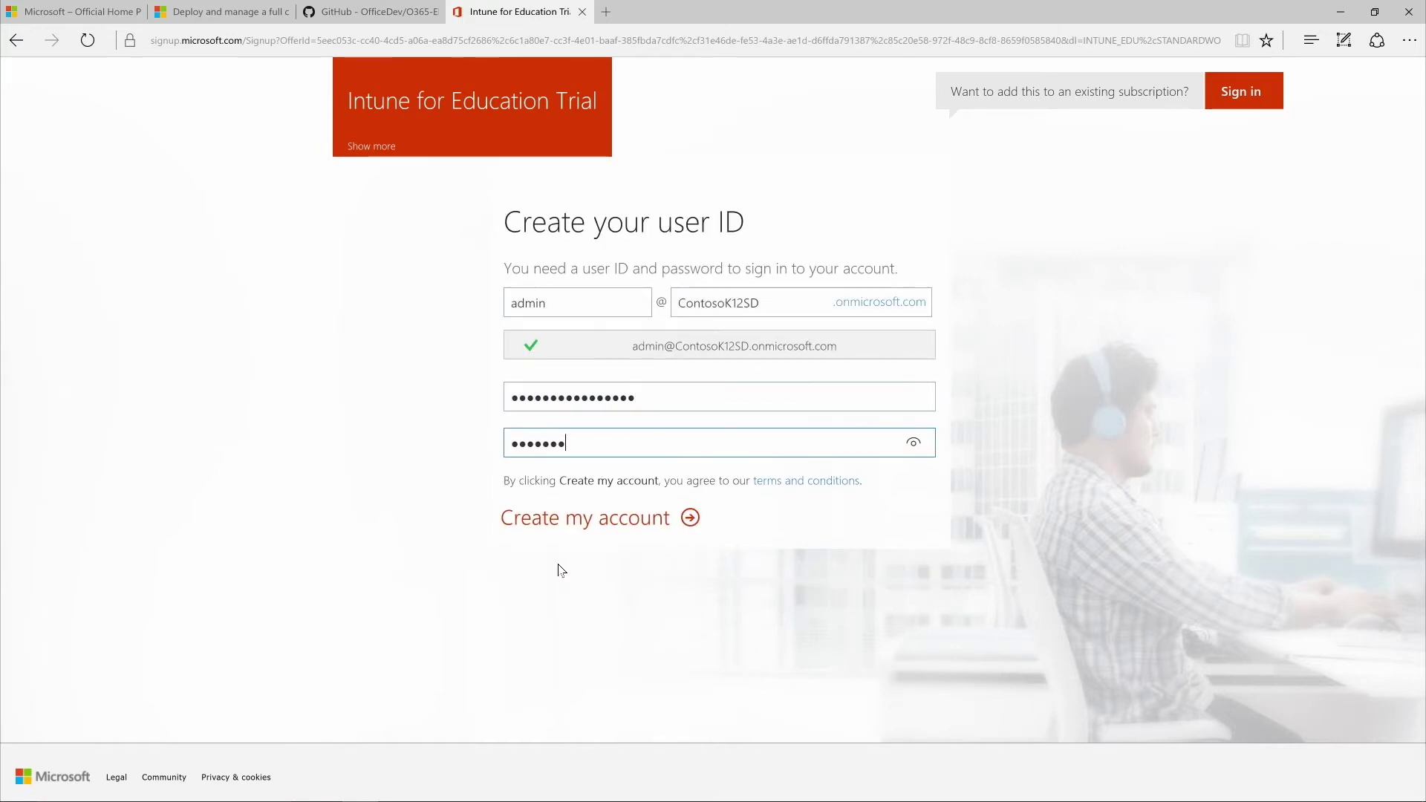
{"action": "type", "text": "••"}
{"action": "left_click", "coordinate": [590, 524]}
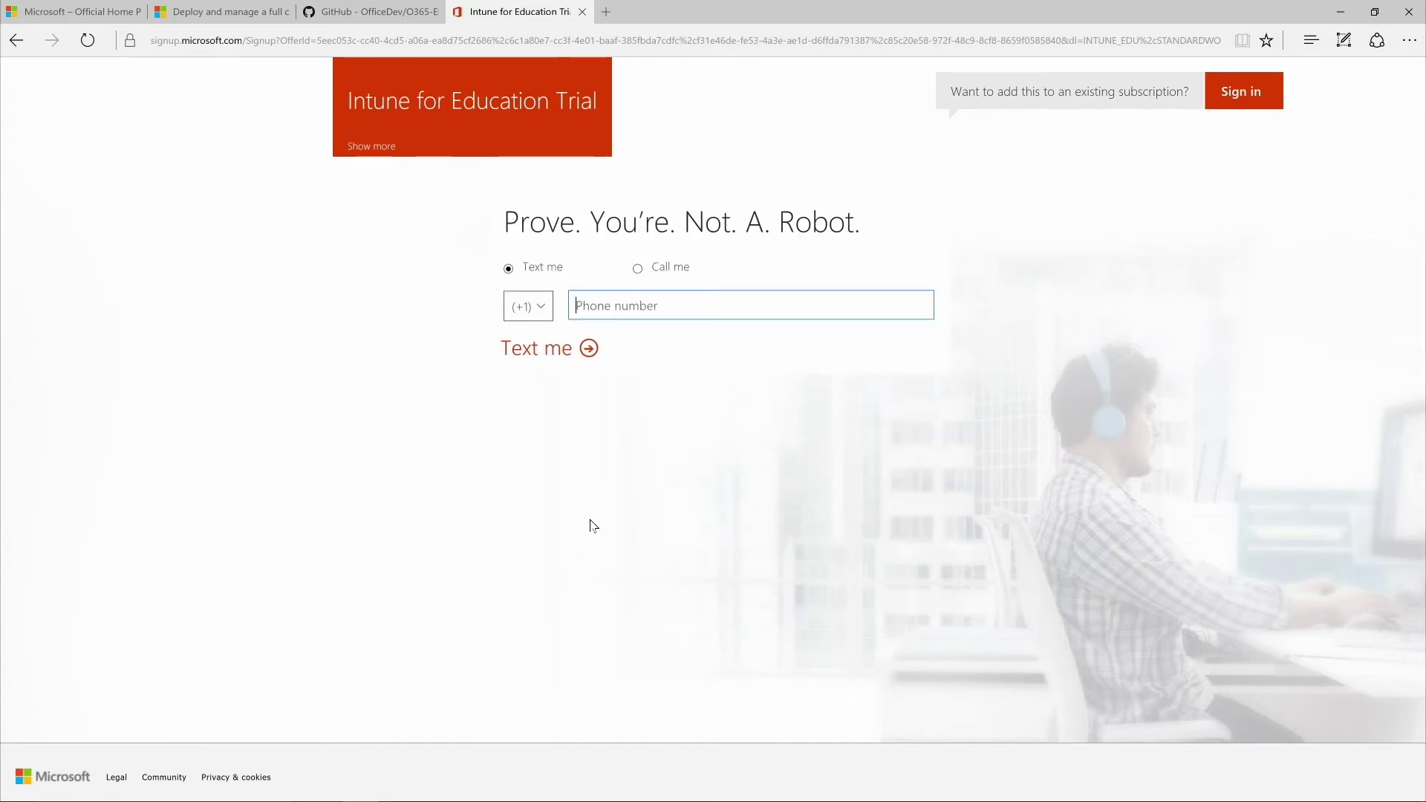
Step: Enter the phone number, have the code texted, and submit the received verification code
{"action": "type", "text": "4255550100100"}
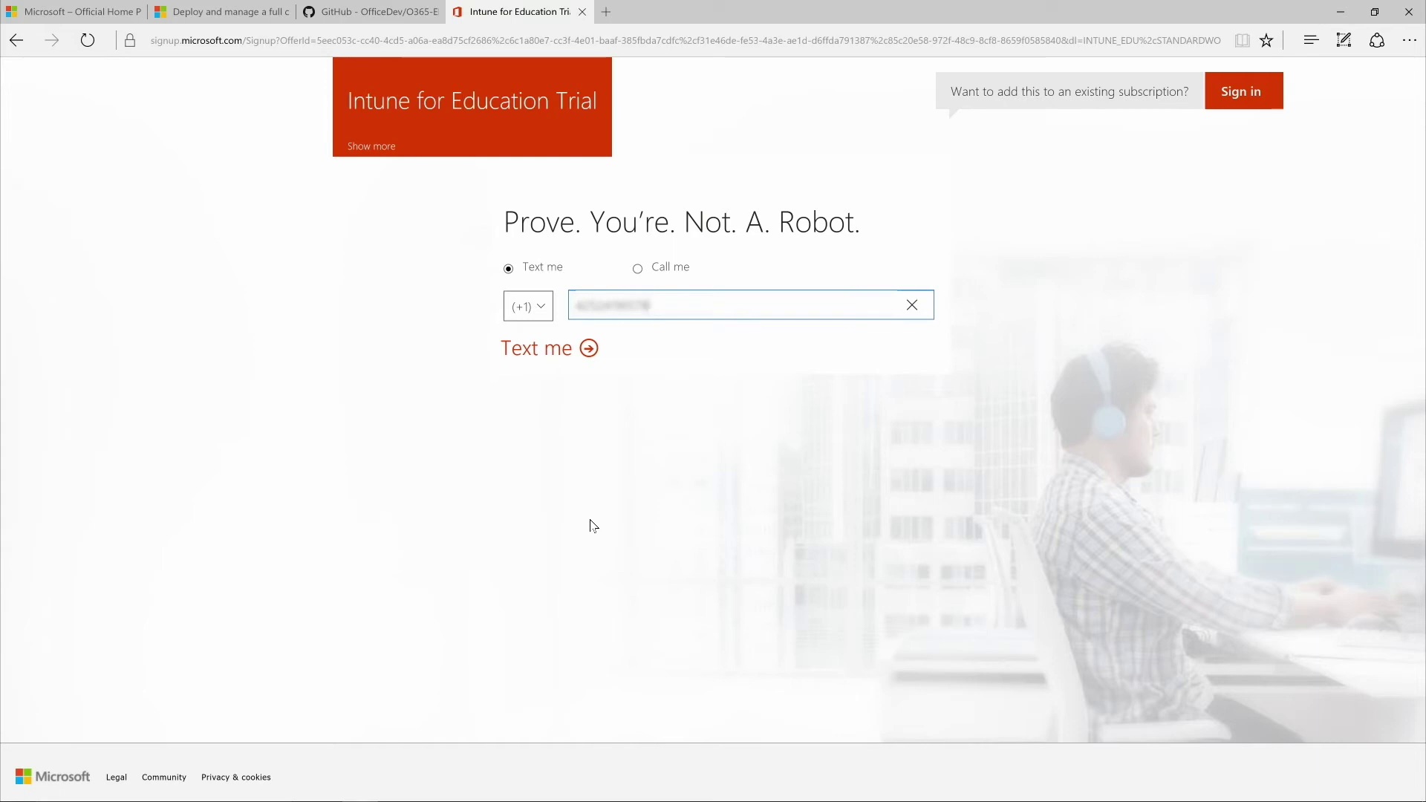
{"action": "left_click", "coordinate": [576, 350]}
{"action": "type", "text": "555555"}
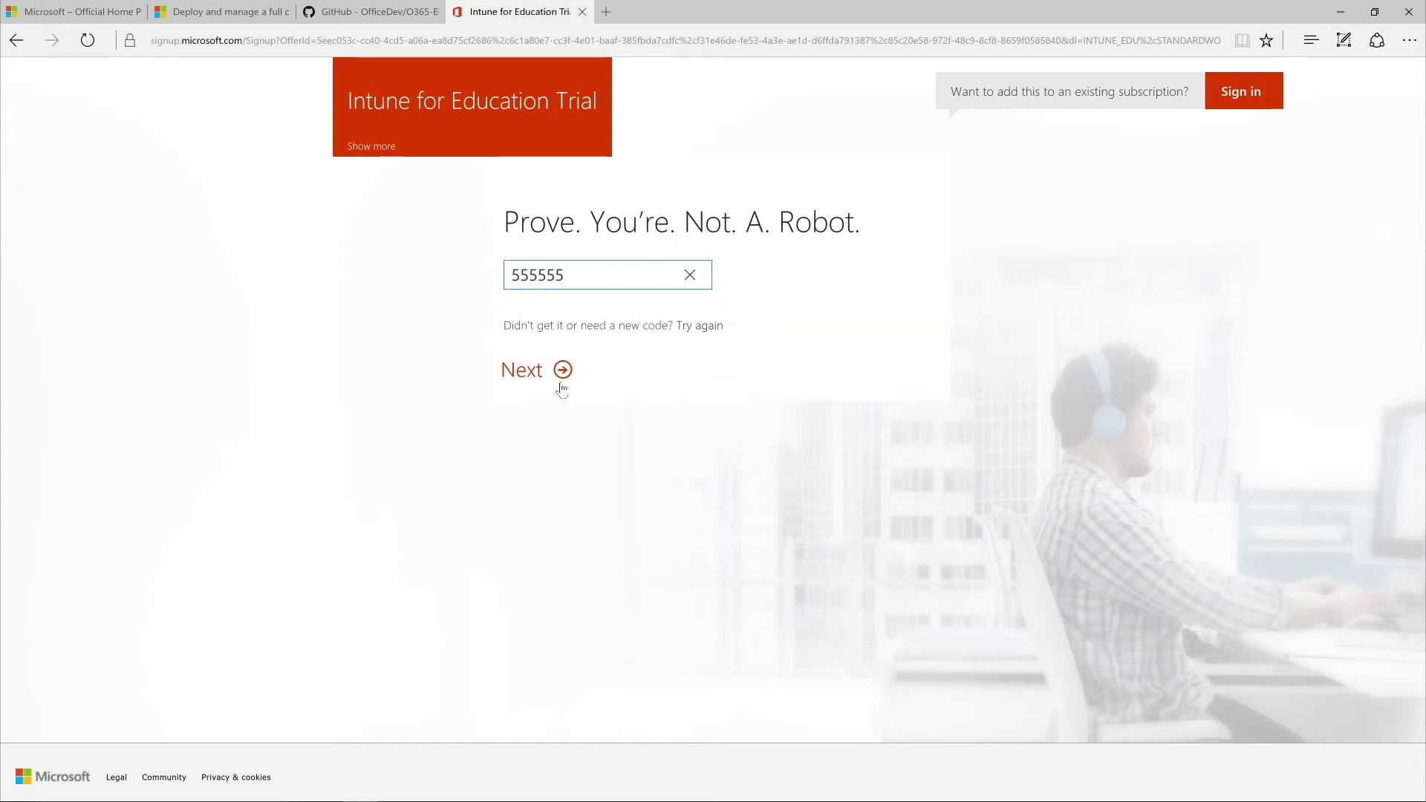
{"action": "left_click", "coordinate": [564, 376]}
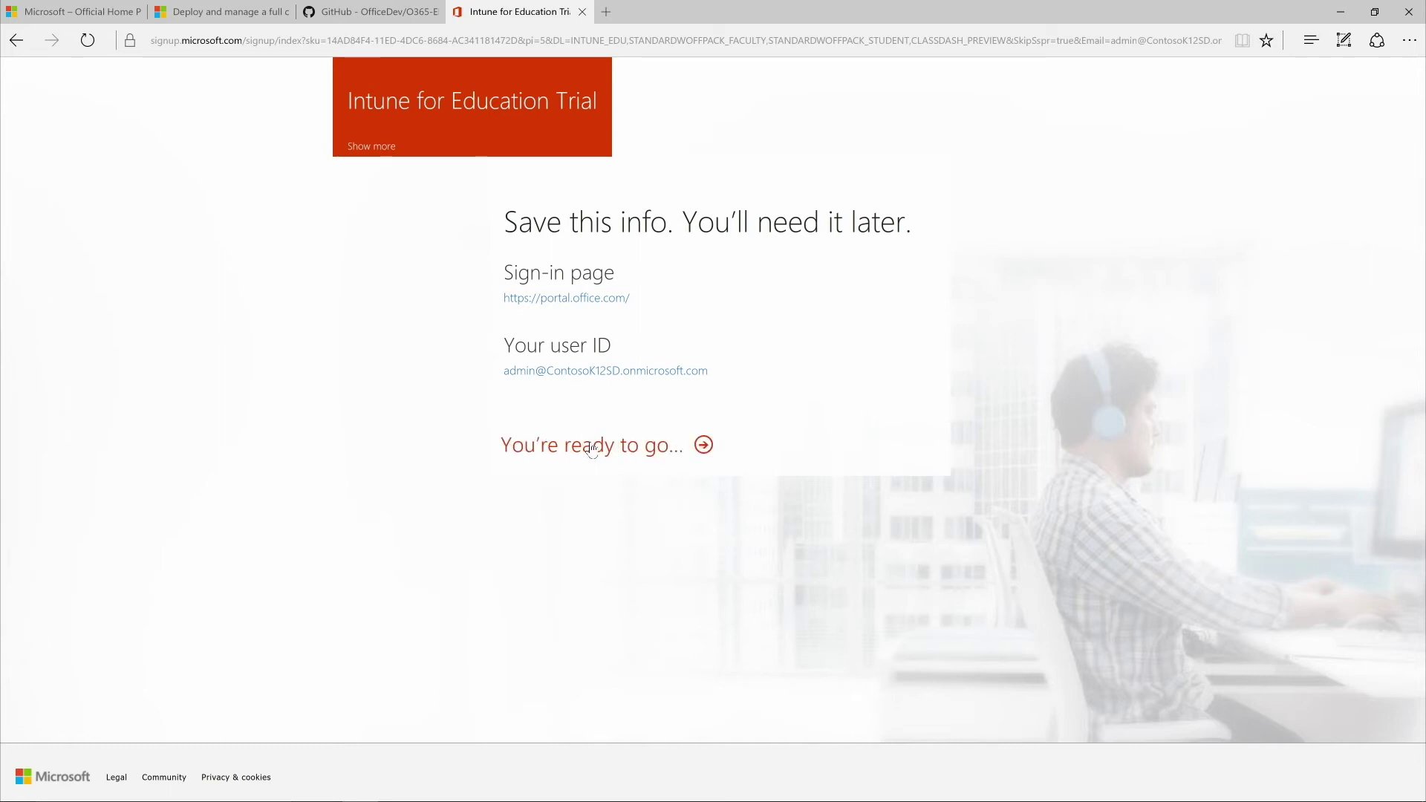
Step: Continue from the saved sign-in page and user ID into the new tenant
{"action": "left_click", "coordinate": [592, 447]}
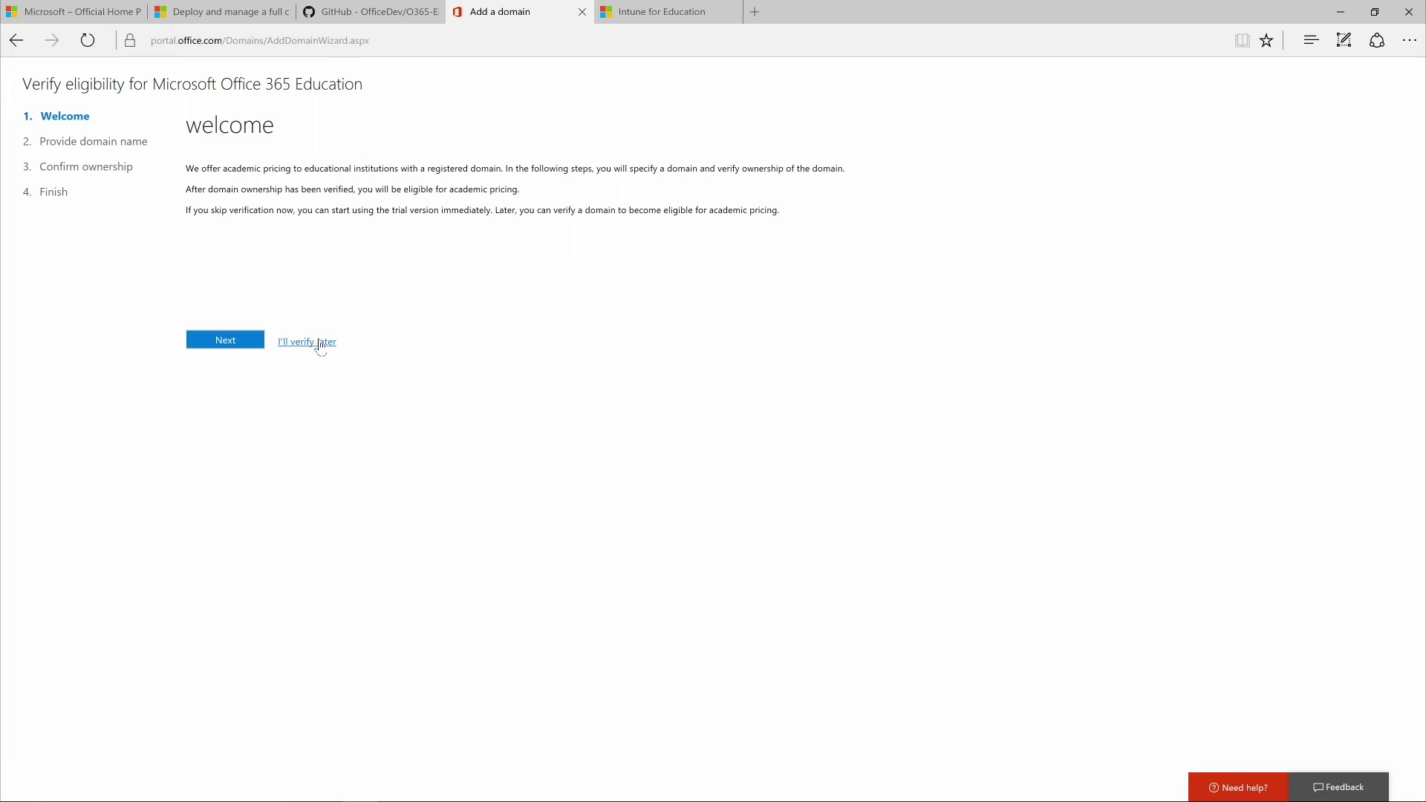
Step: Choose 'I'll verify later' for the domain and confirm with Yes
{"action": "left_click", "coordinate": [321, 346]}
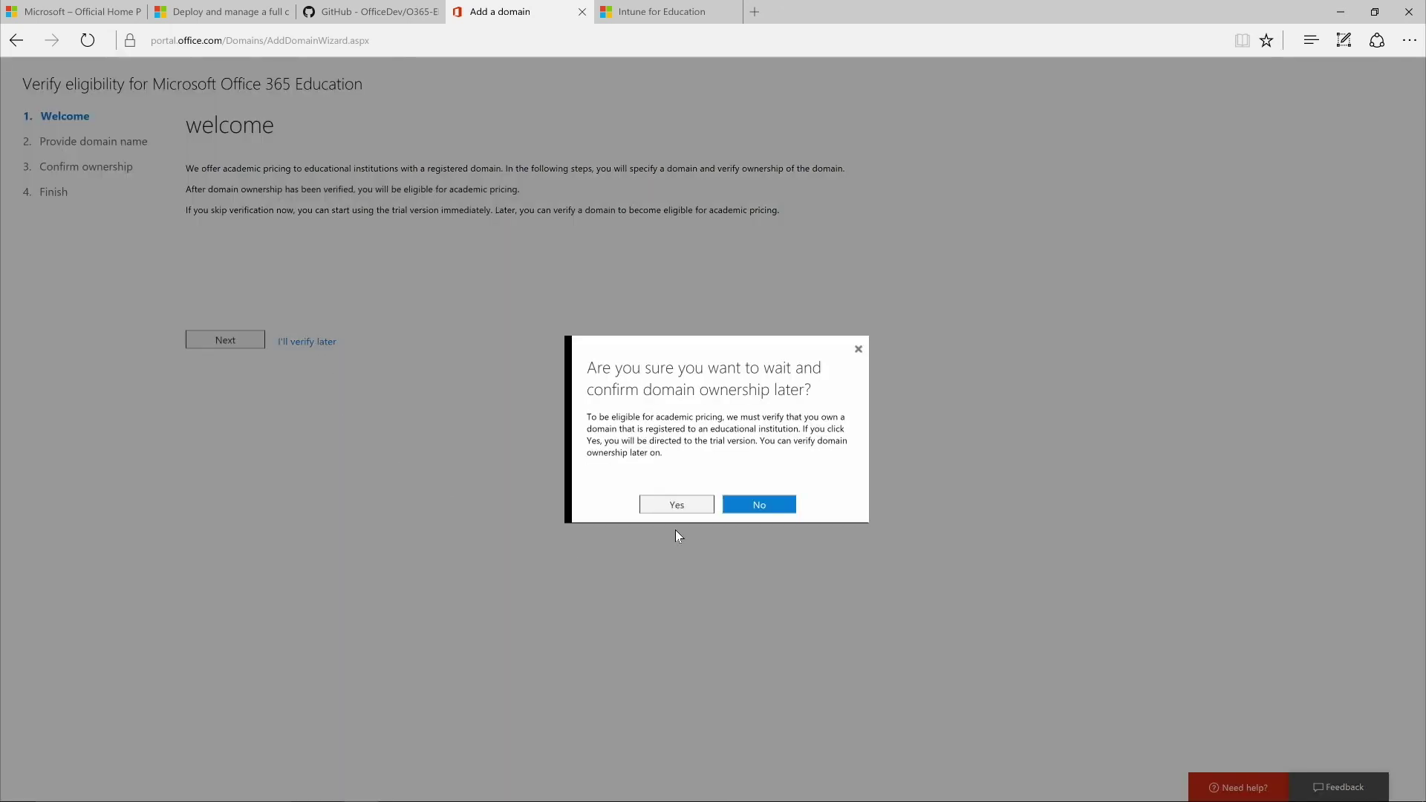
{"action": "left_click", "coordinate": [678, 507]}
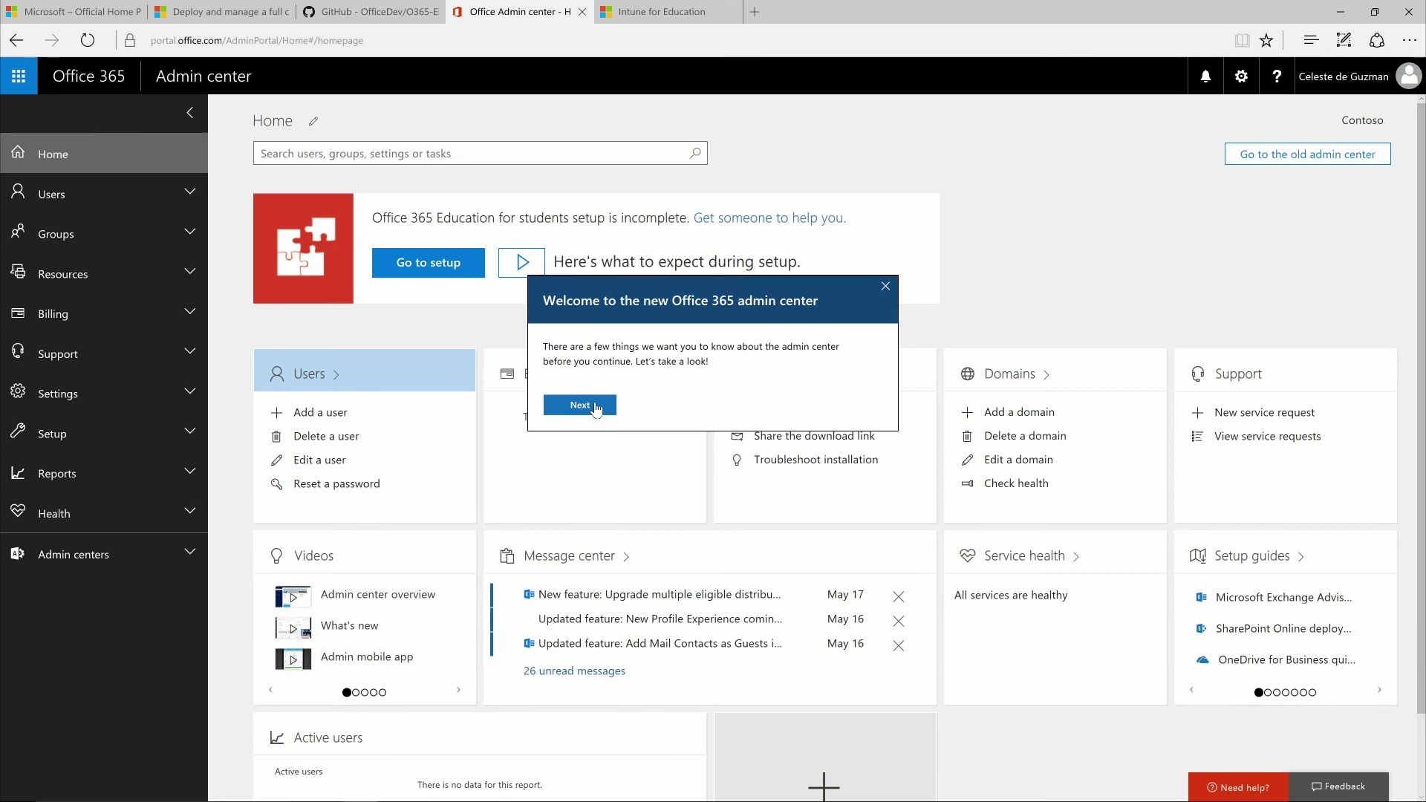
Step: Advance the admin center tour past the welcome message and the search tip
{"action": "left_click", "coordinate": [580, 405]}
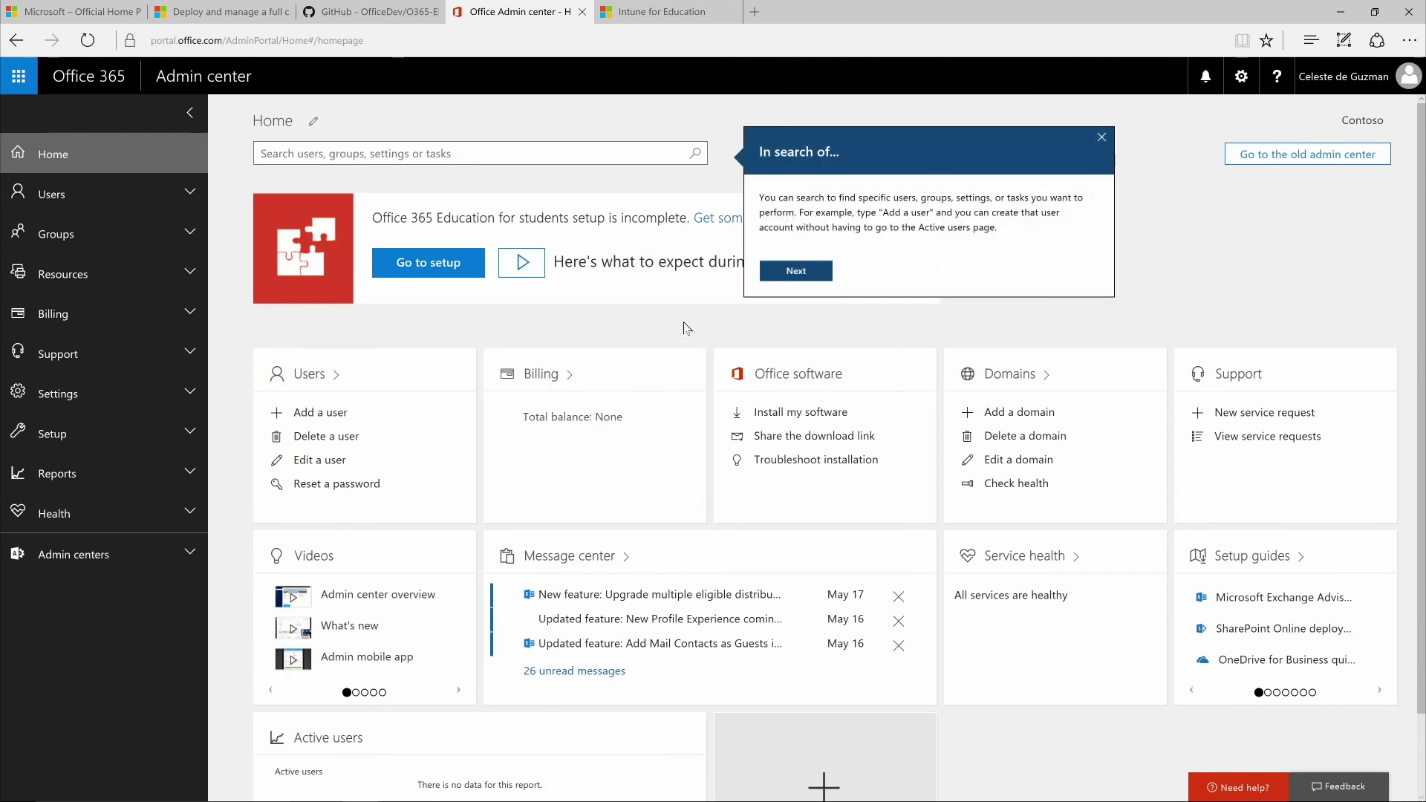
{"action": "left_click", "coordinate": [793, 271]}
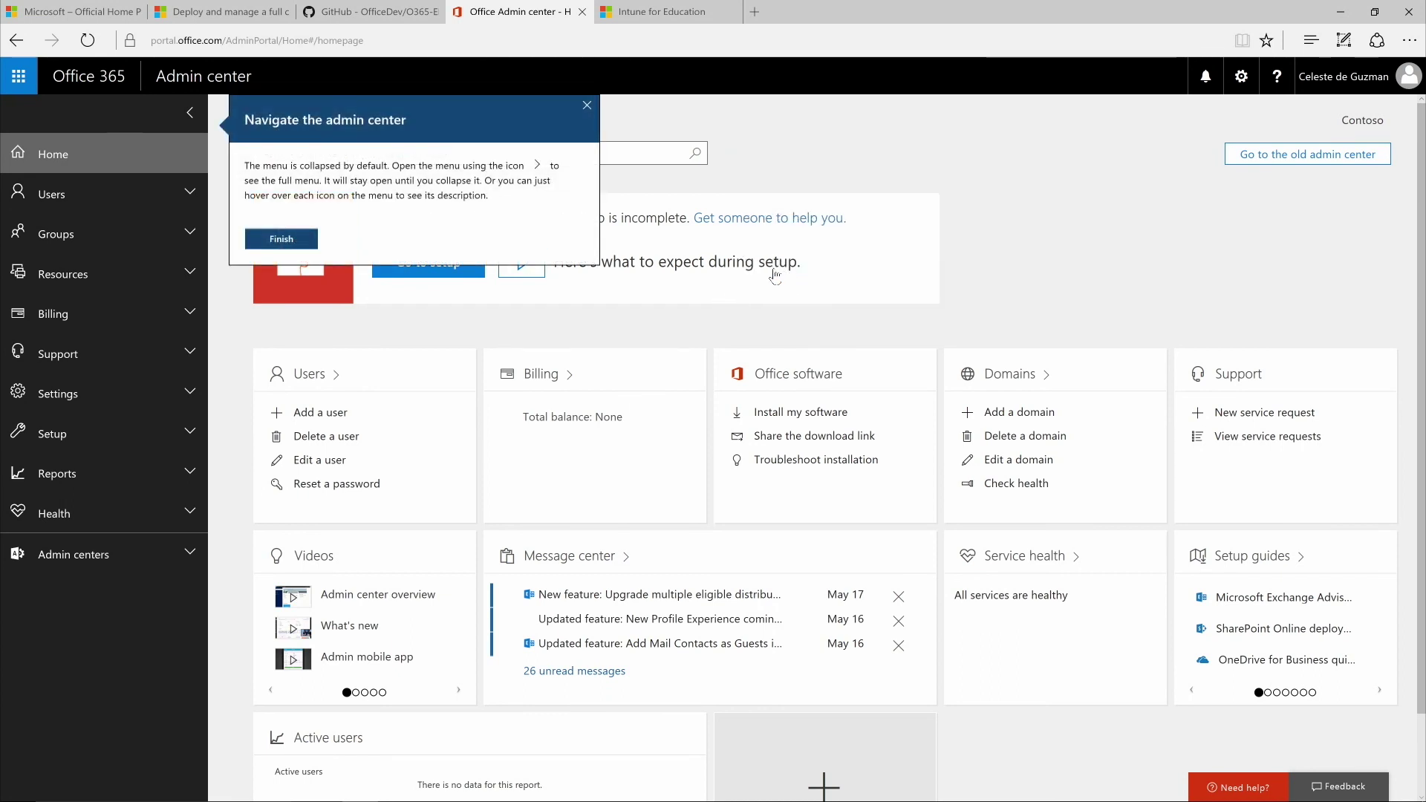